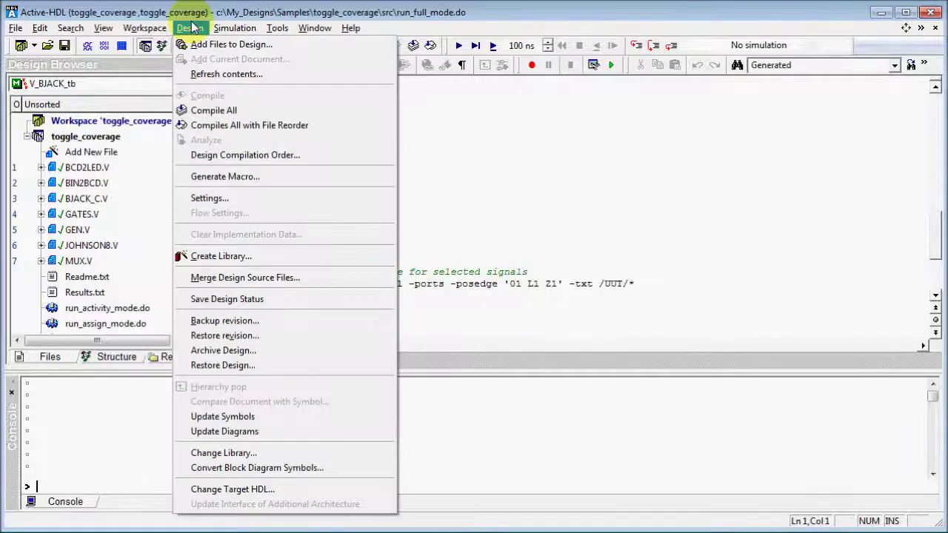
Step: Check Enable Debug under Compilation > Verilog in the design settings and apply it
click(220, 198)
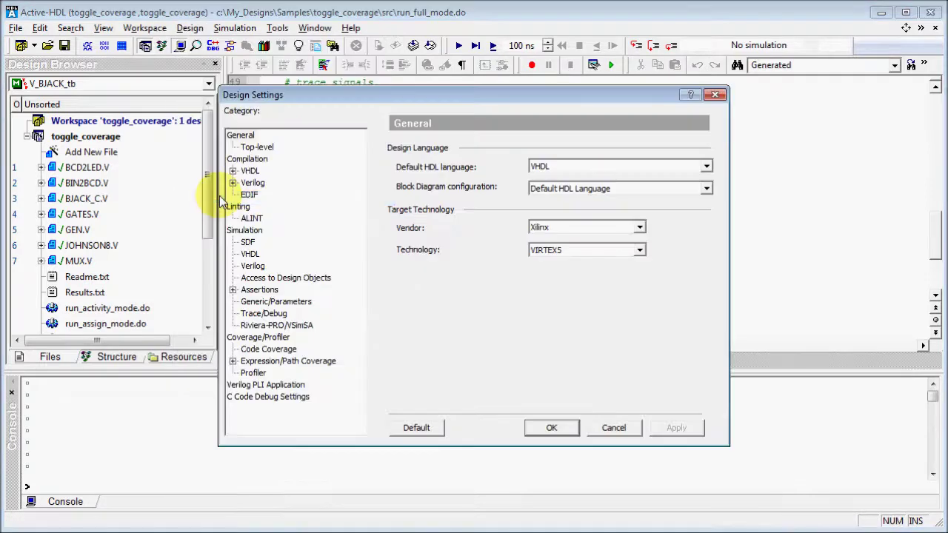
click(251, 183)
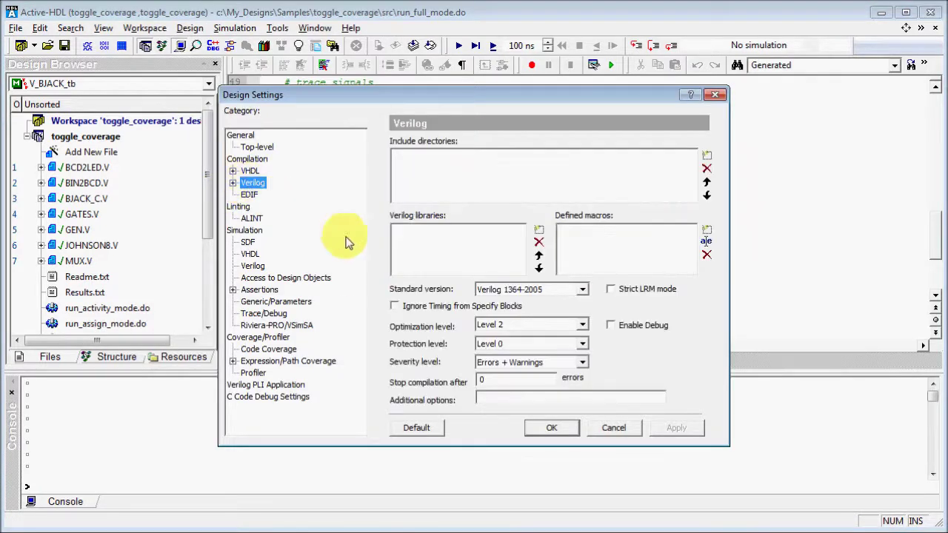
click(612, 326)
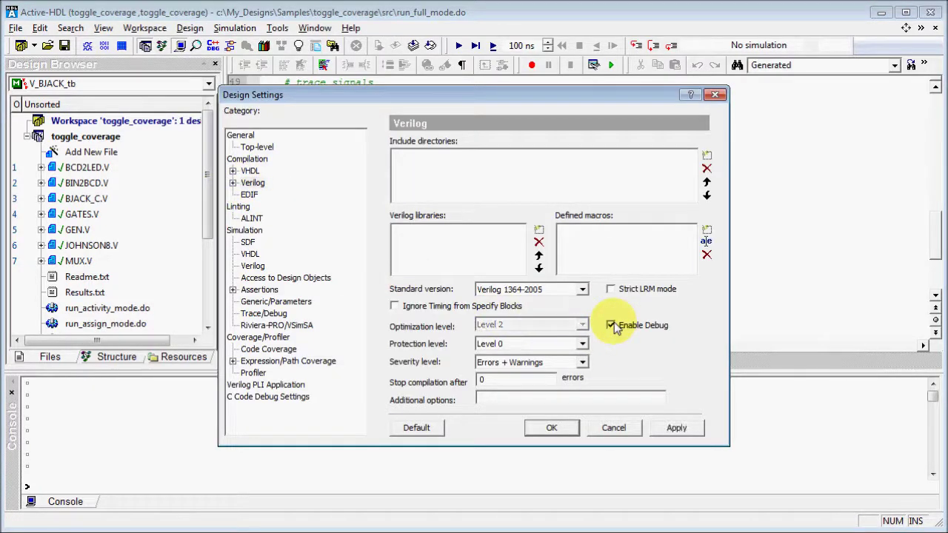
click(674, 428)
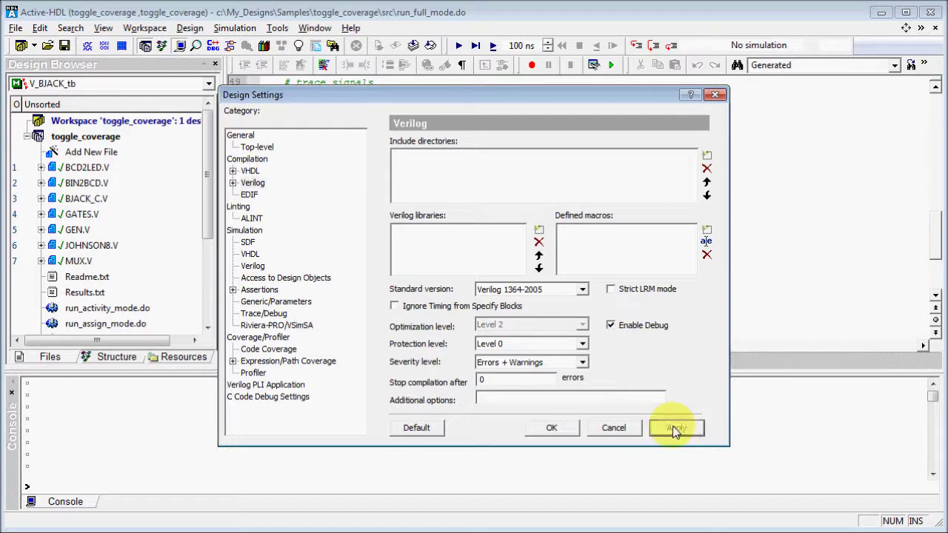
click(551, 427)
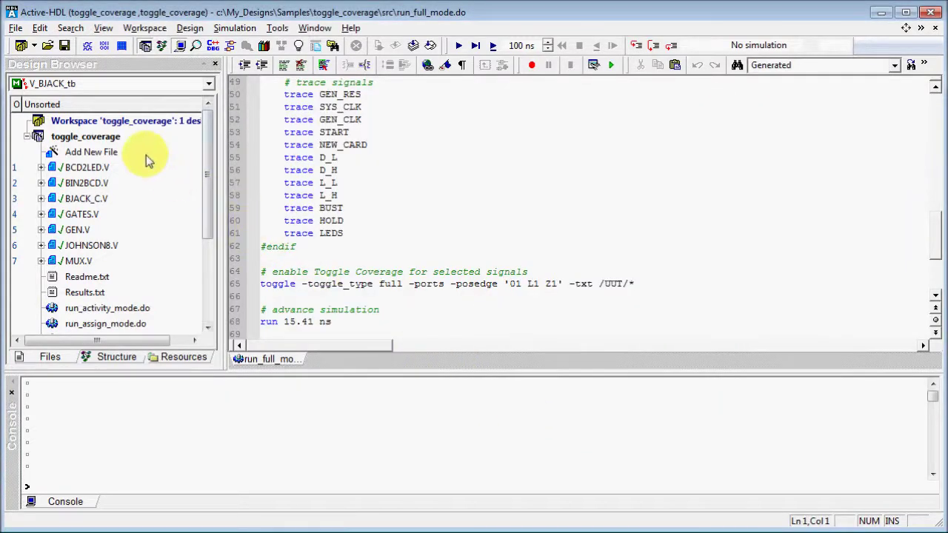
Step: Compile all files in the toggle_coverage design
click(115, 139)
right_click(114, 139)
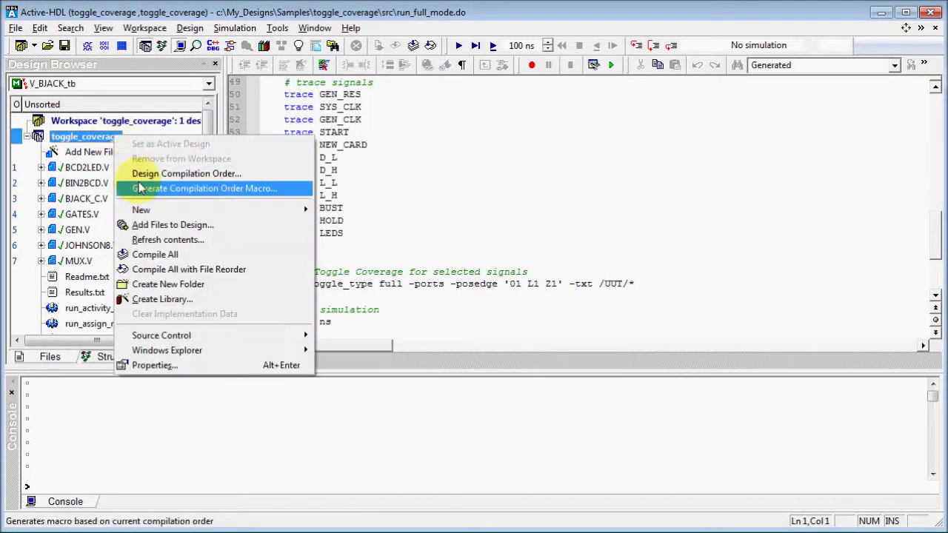
click(157, 255)
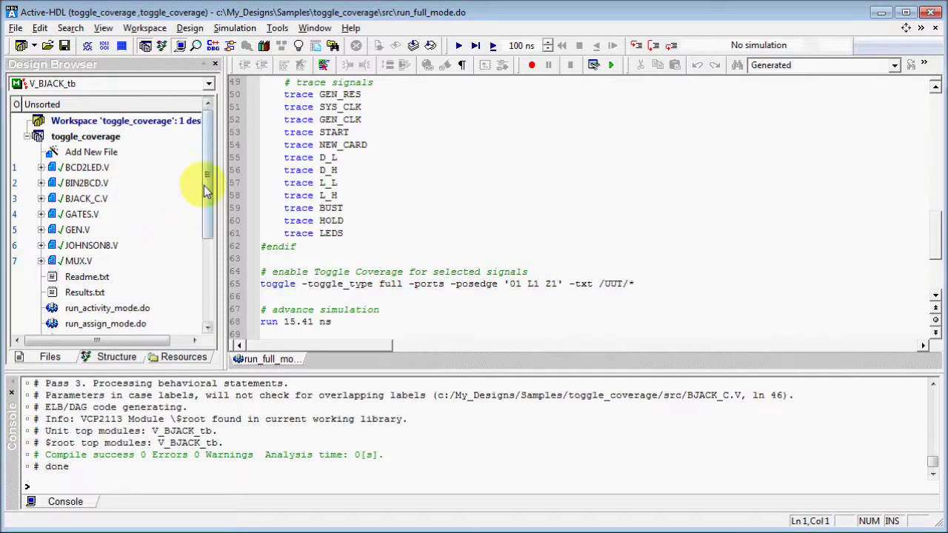
Step: Set V_BJACK_tb from TB.V as top-level unit and initialize simulation
drag(206, 185, 196, 260)
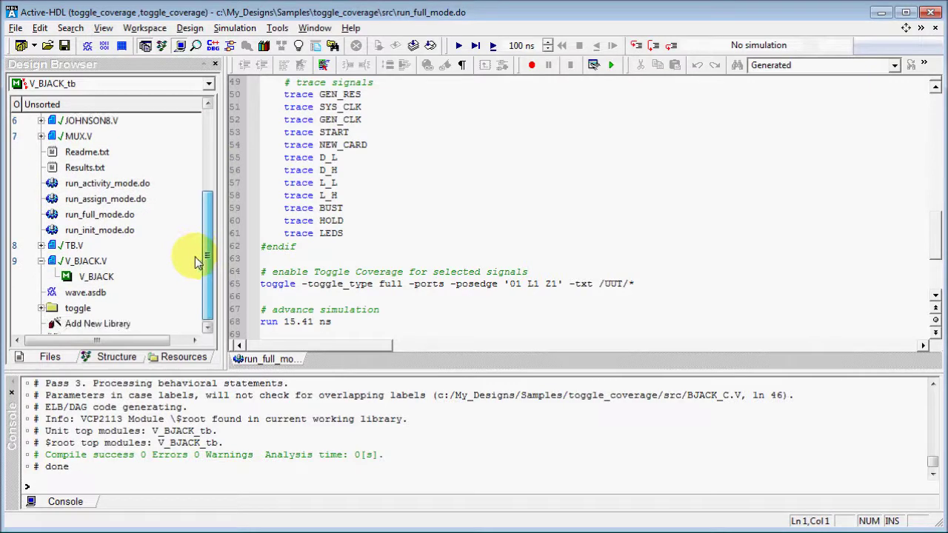
double_click(37, 245)
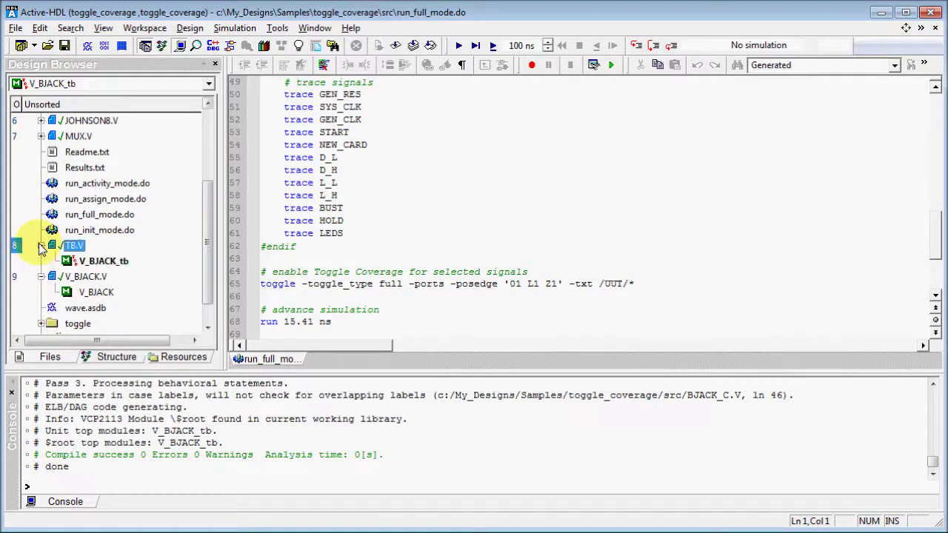
click(85, 265)
right_click(84, 264)
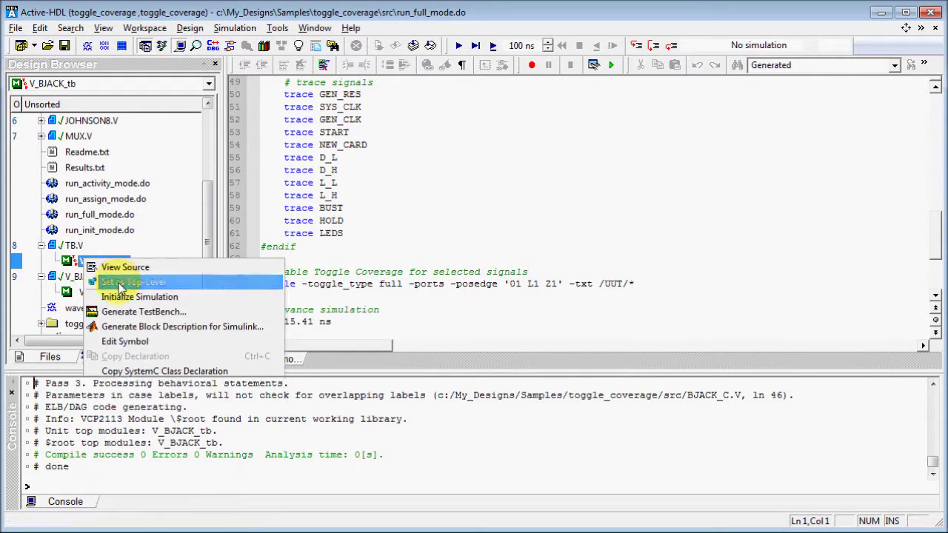
click(118, 283)
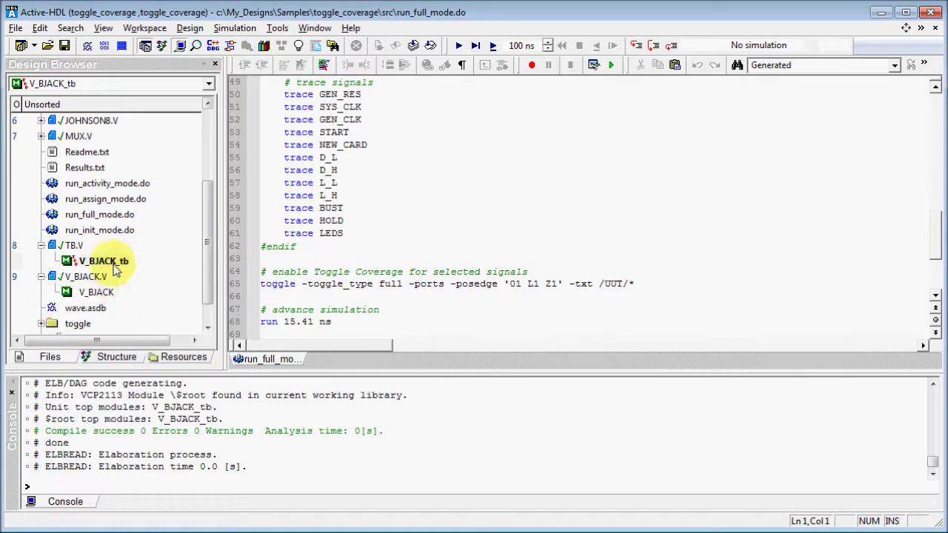
right_click(113, 264)
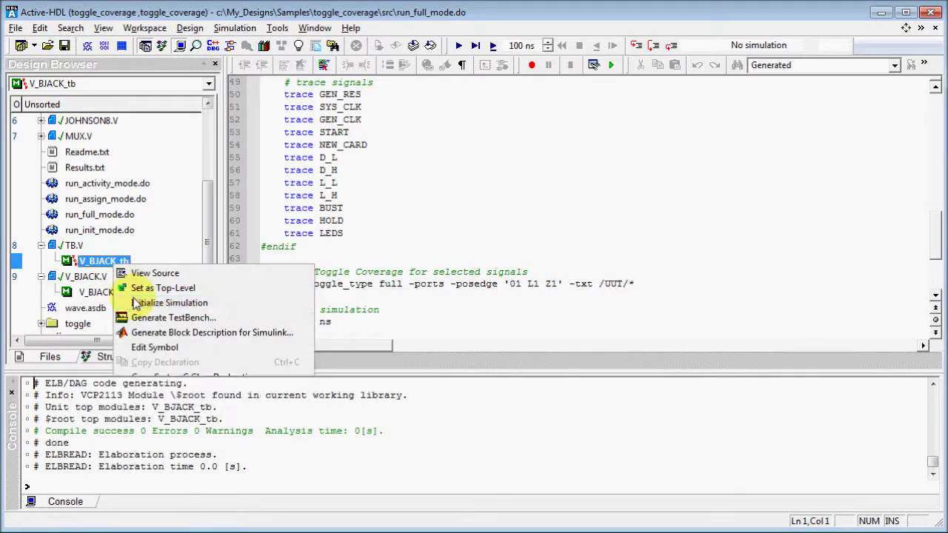
click(137, 302)
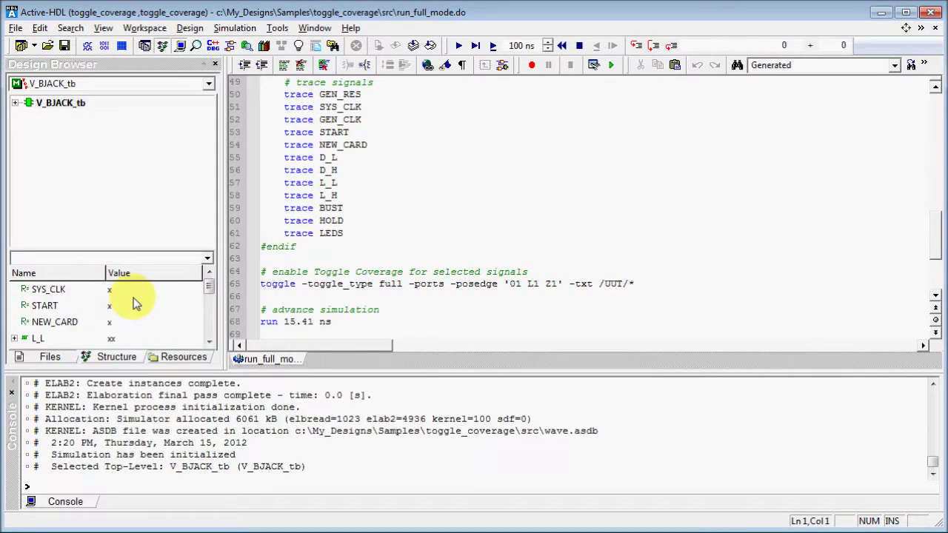
Step: Turn on full-mode toggle coverage for UUT : V_BJACK, reporting to XML
click(15, 104)
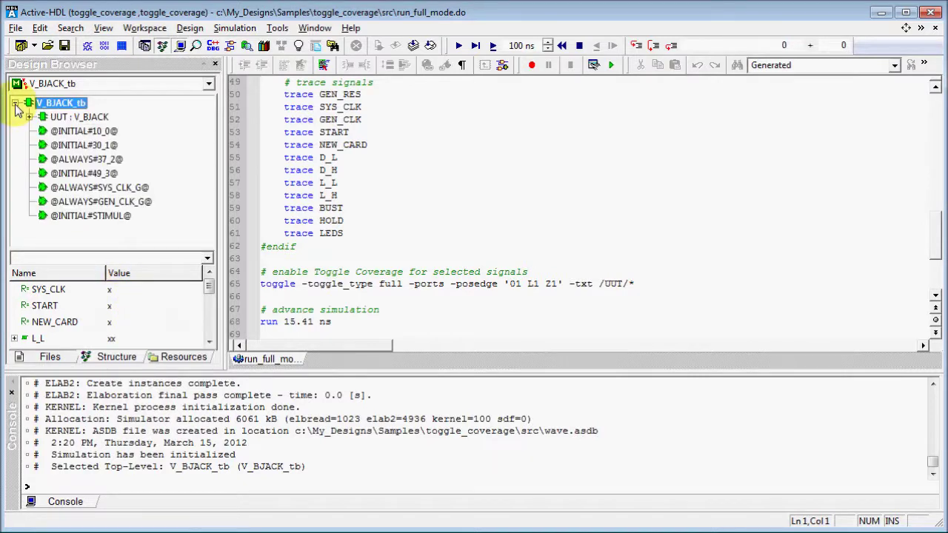
click(28, 117)
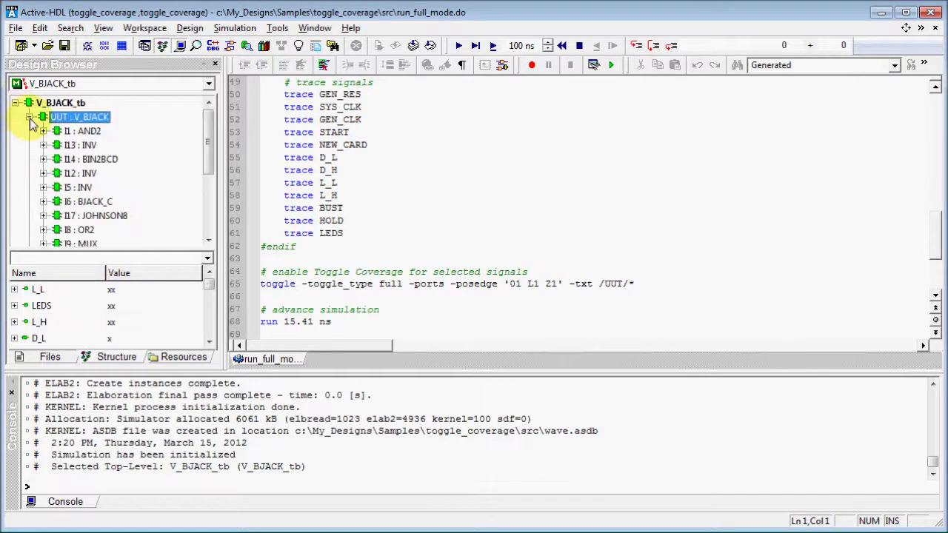
click(78, 118)
right_click(81, 122)
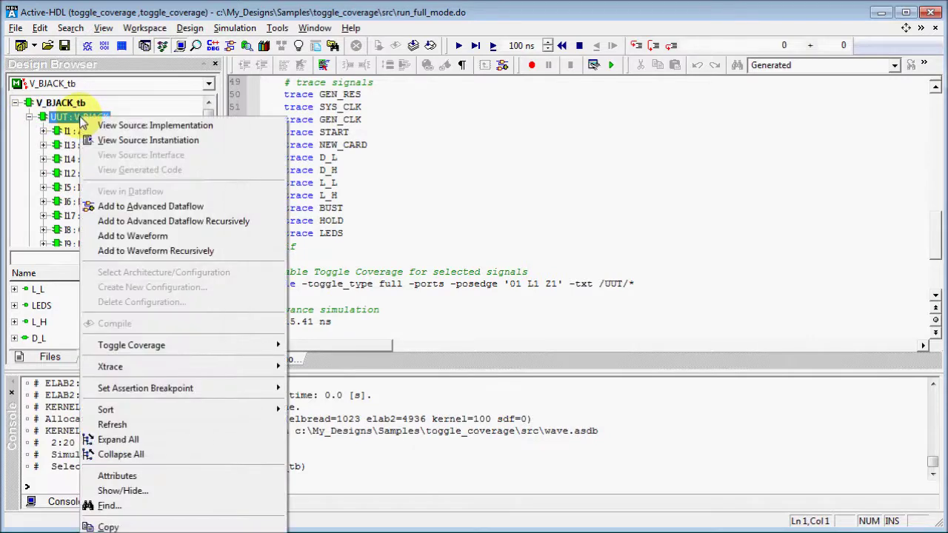
mouse_move(132, 345)
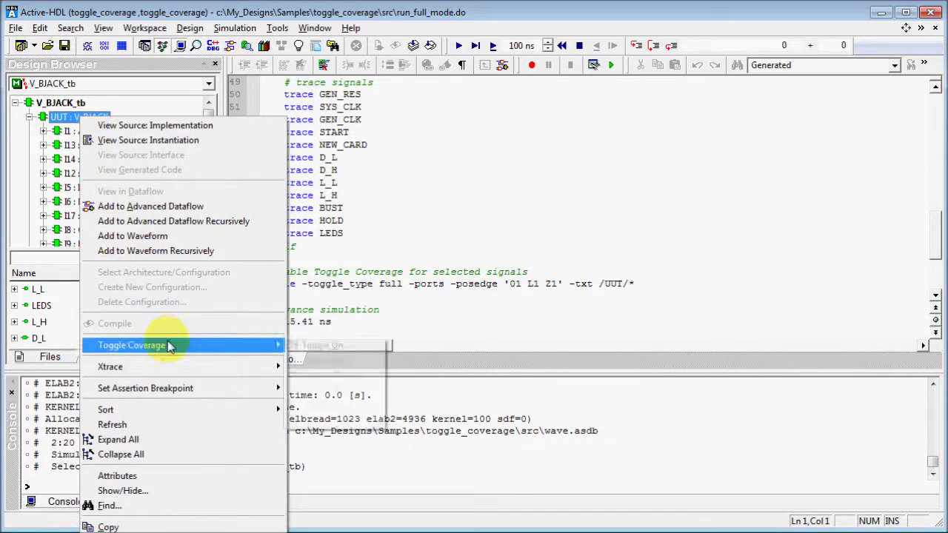
click(310, 348)
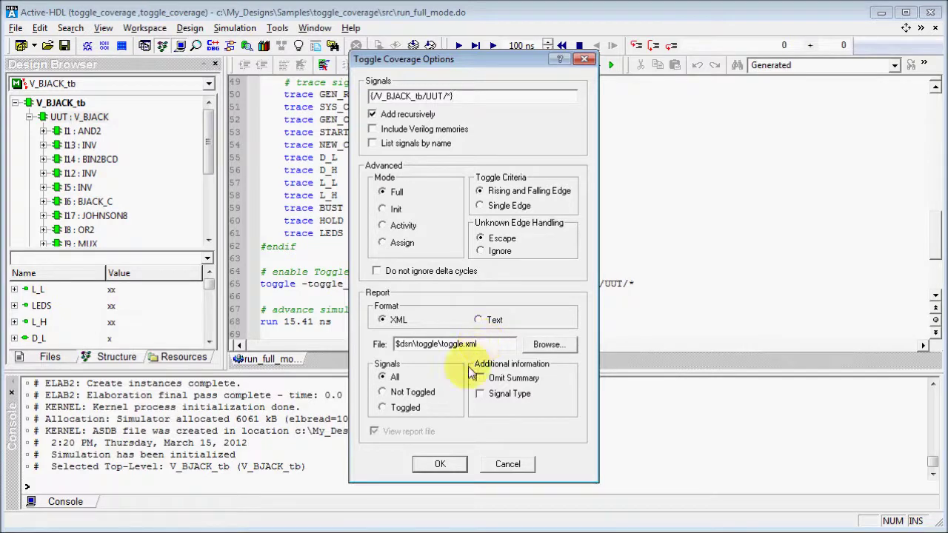
click(443, 465)
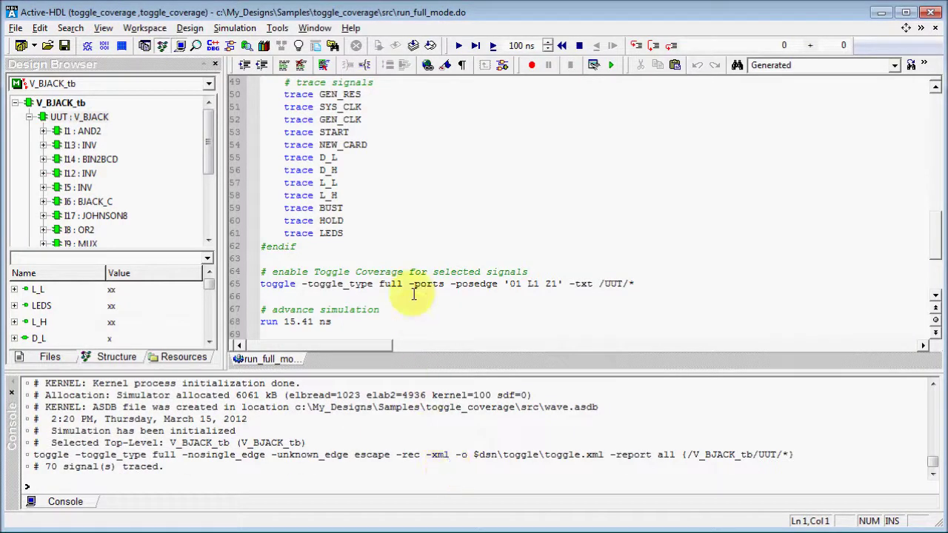
Step: Run the simulation until the testbench finishes at 15410 ps, then end it
click(459, 46)
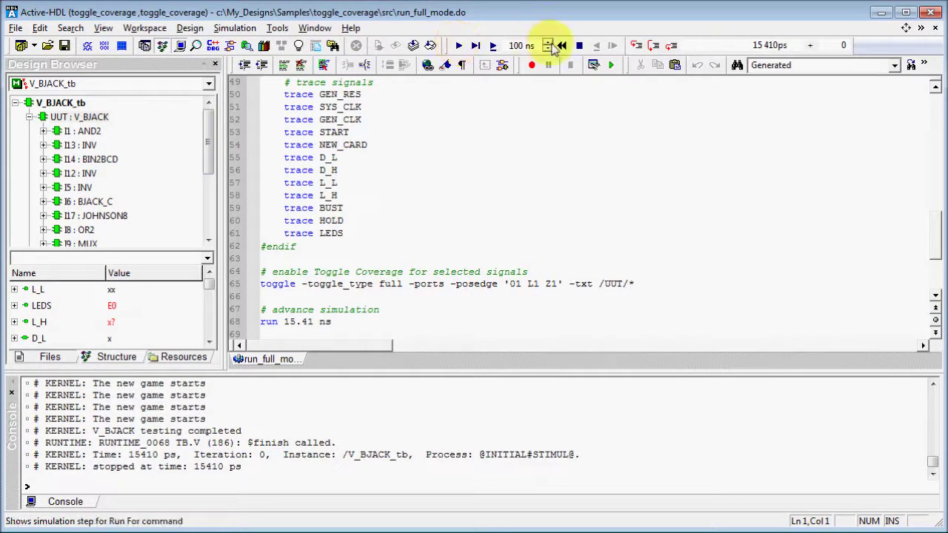
click(580, 46)
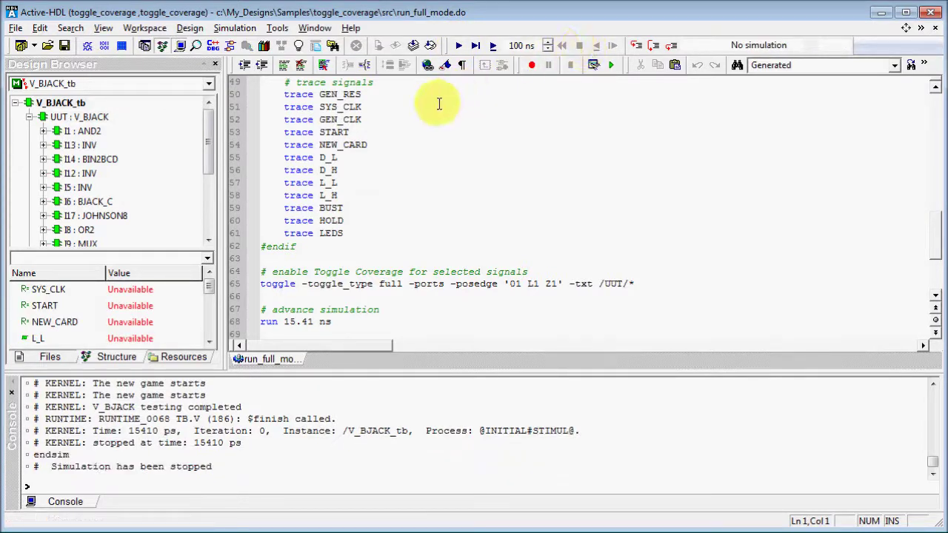
Step: Open the Toggle Coverage Viewer and load toggle.xml from the toggle folder
click(277, 27)
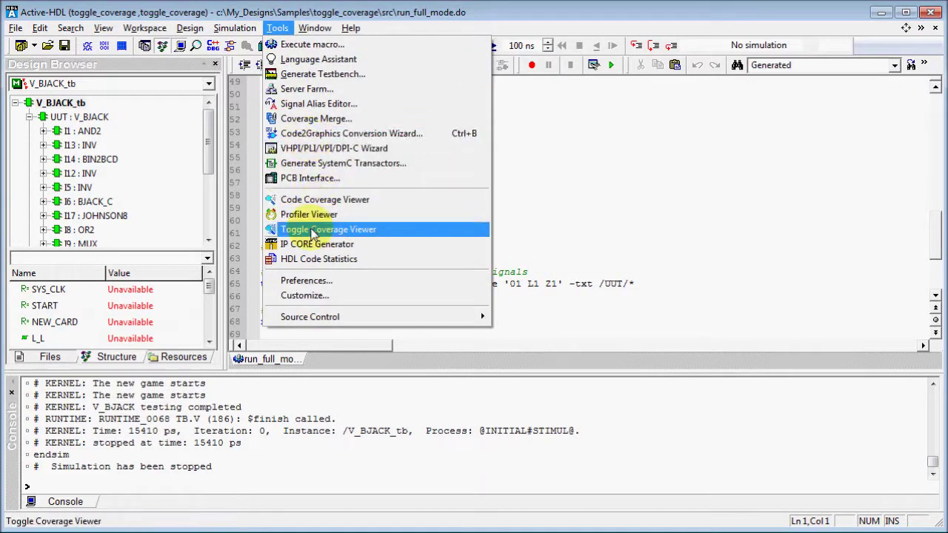
click(311, 230)
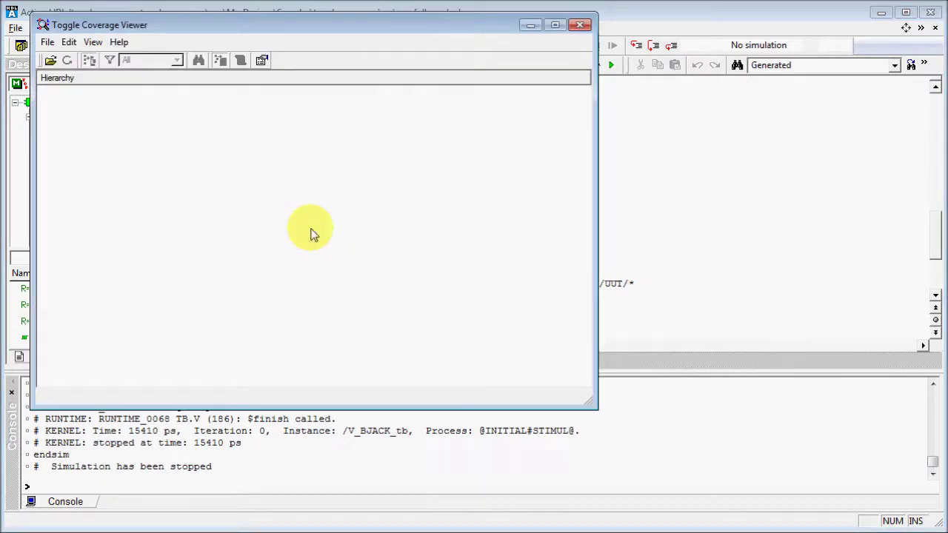
click(52, 61)
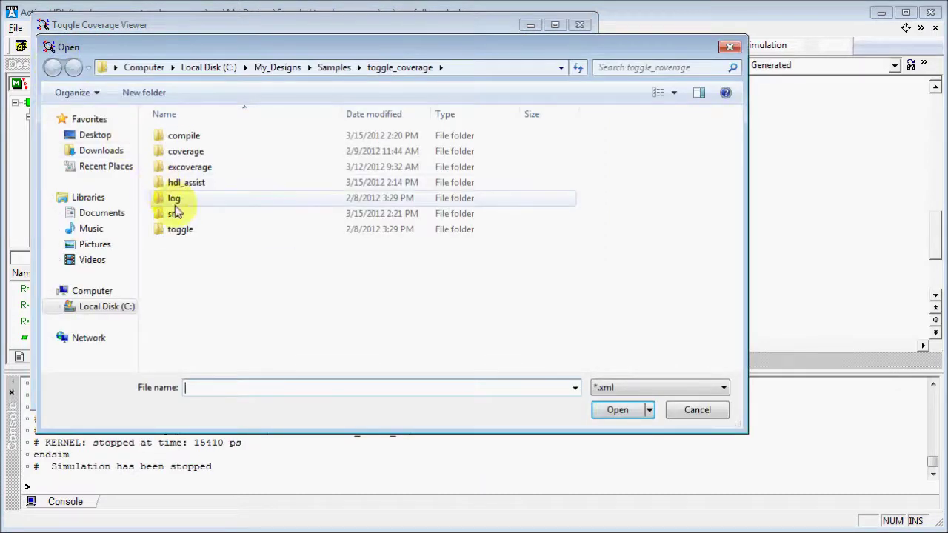
double_click(185, 231)
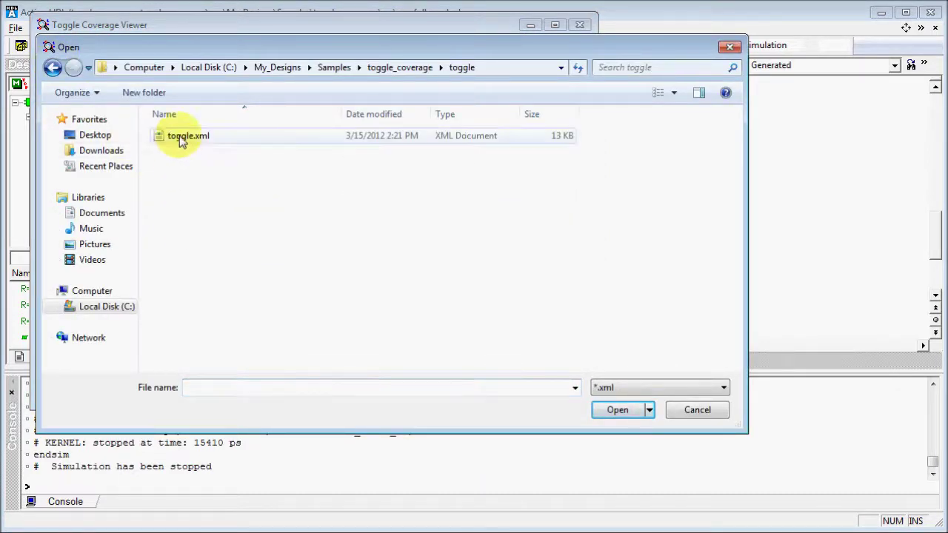
click(181, 138)
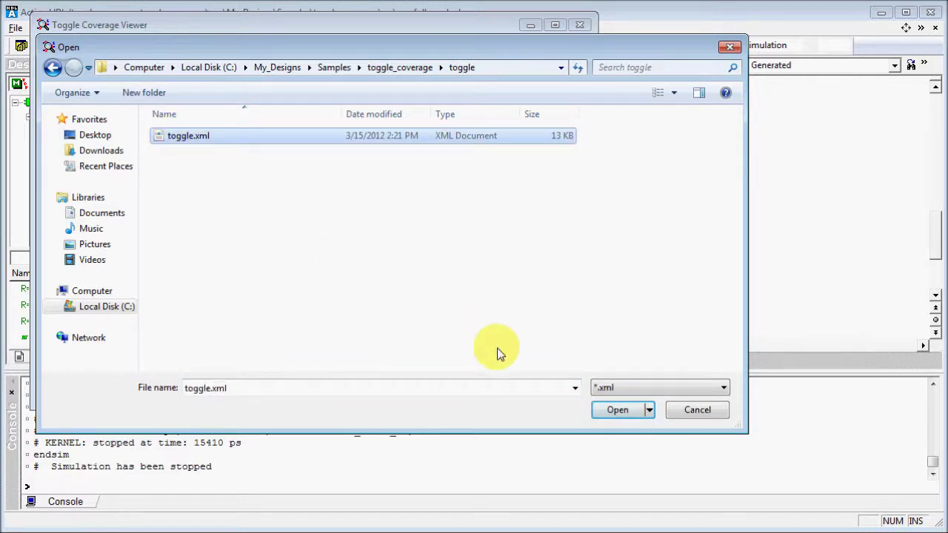
click(605, 411)
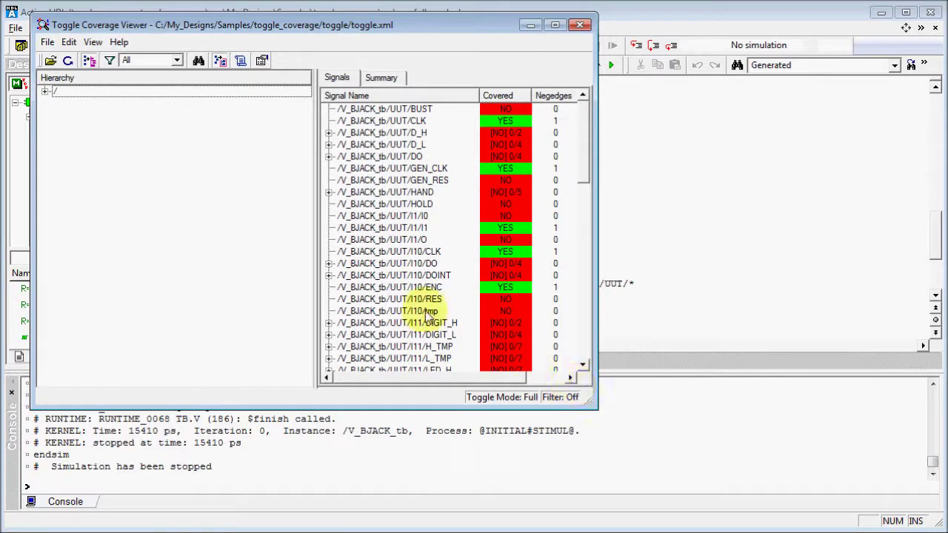
Step: Expand / > V_BJACK_tb > UUT and view signals of instance I14 and UUT
click(45, 92)
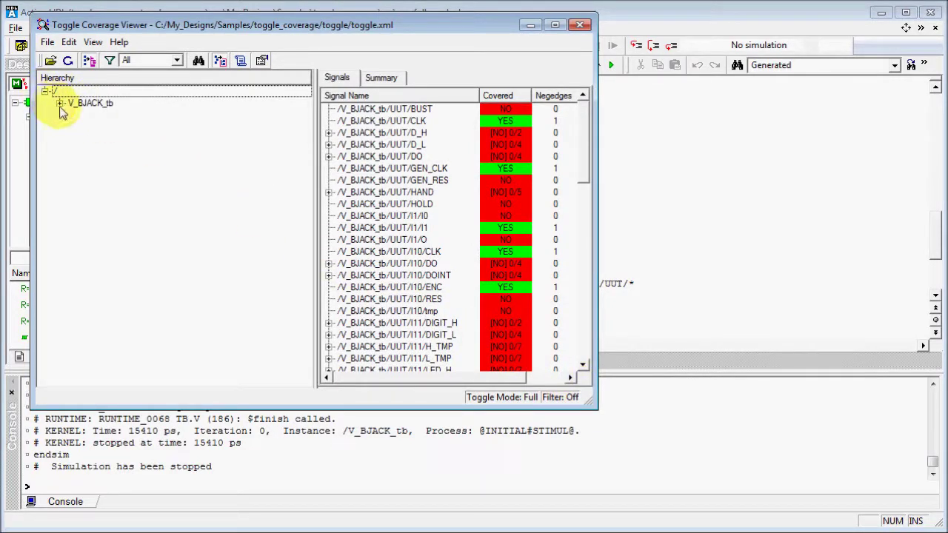
click(60, 104)
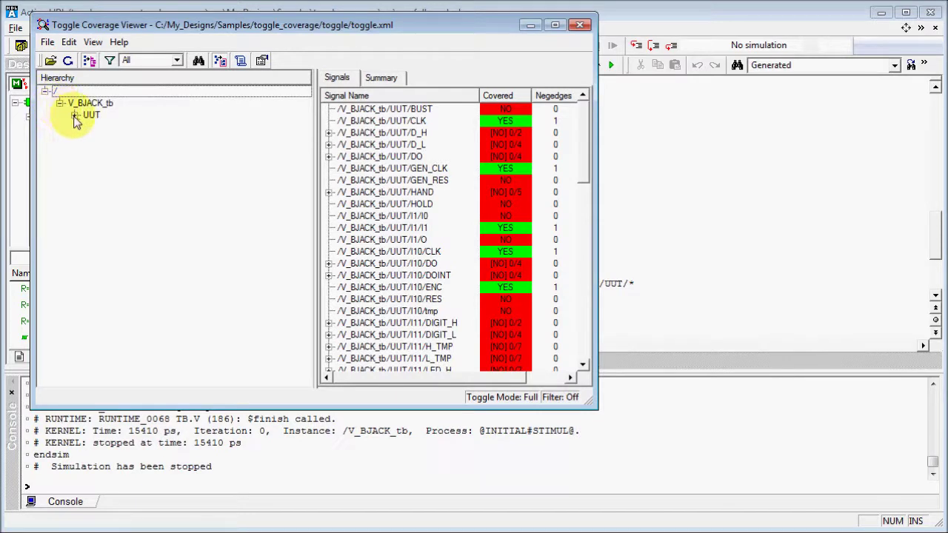
click(75, 116)
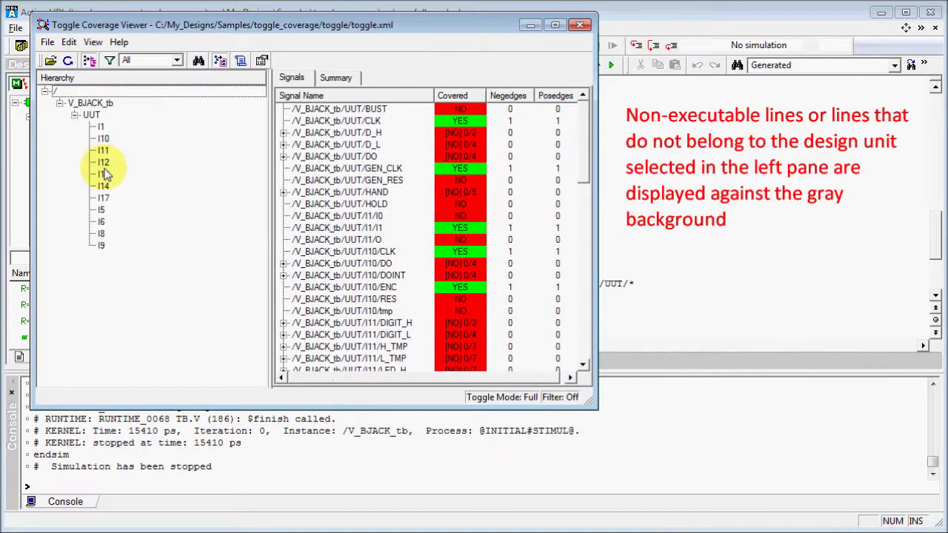
click(104, 185)
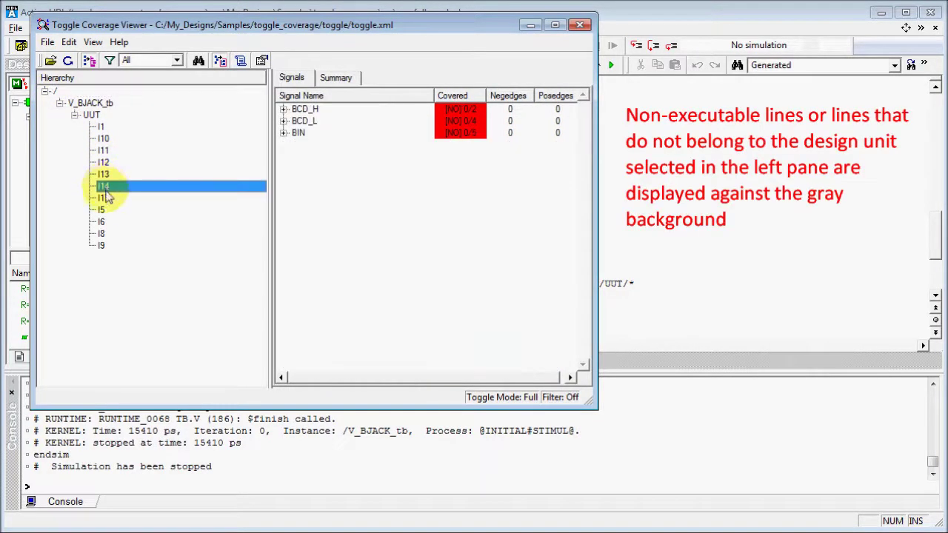
click(108, 200)
Step: Try the Toggled and Not Toggled filters, then reset the filter to All
click(91, 114)
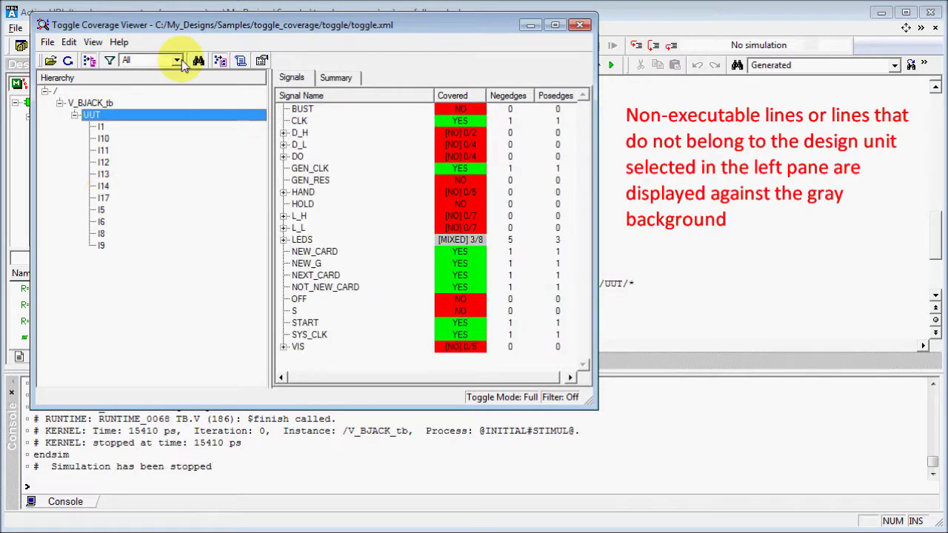
click(177, 60)
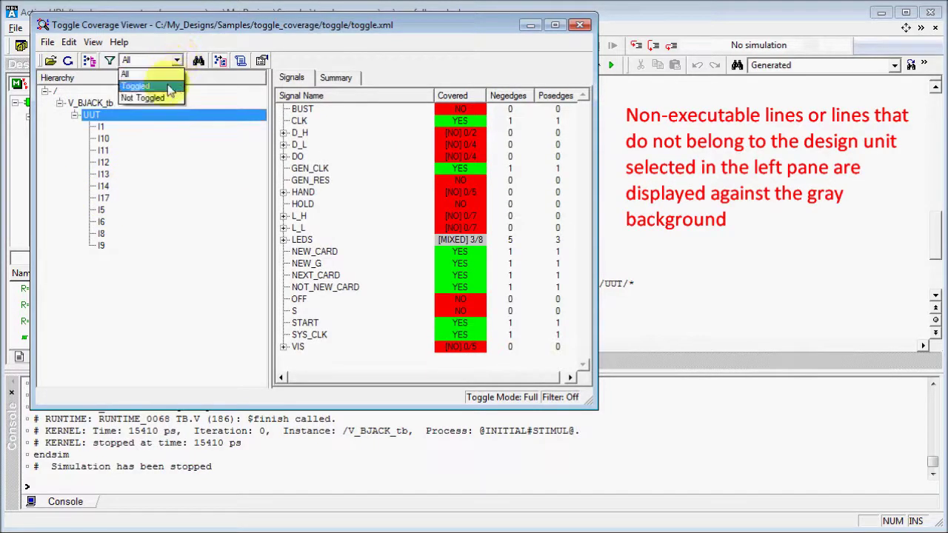
click(167, 86)
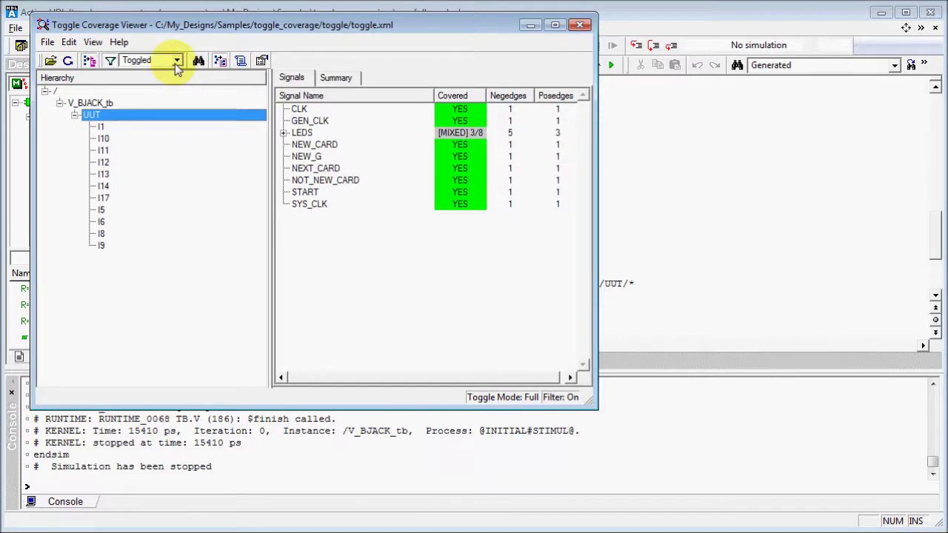
click(177, 61)
click(164, 98)
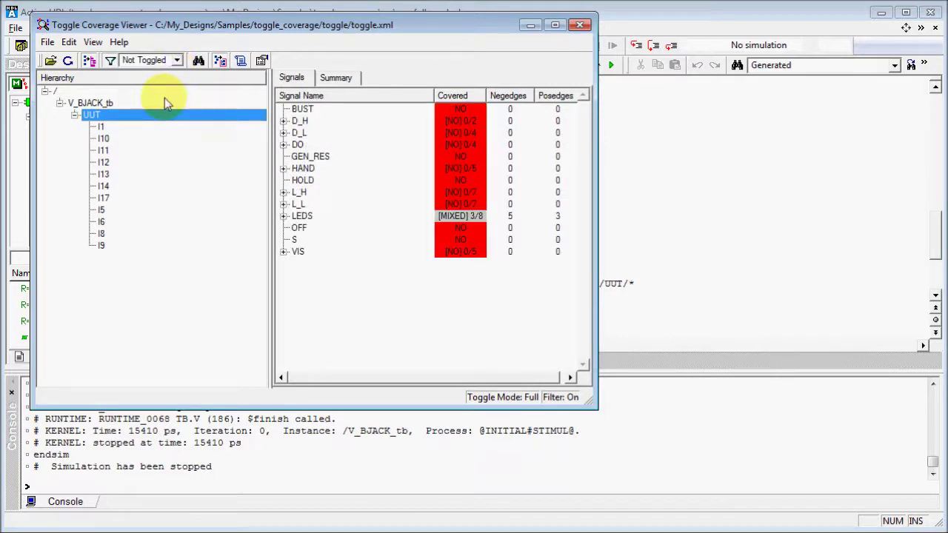
click(176, 60)
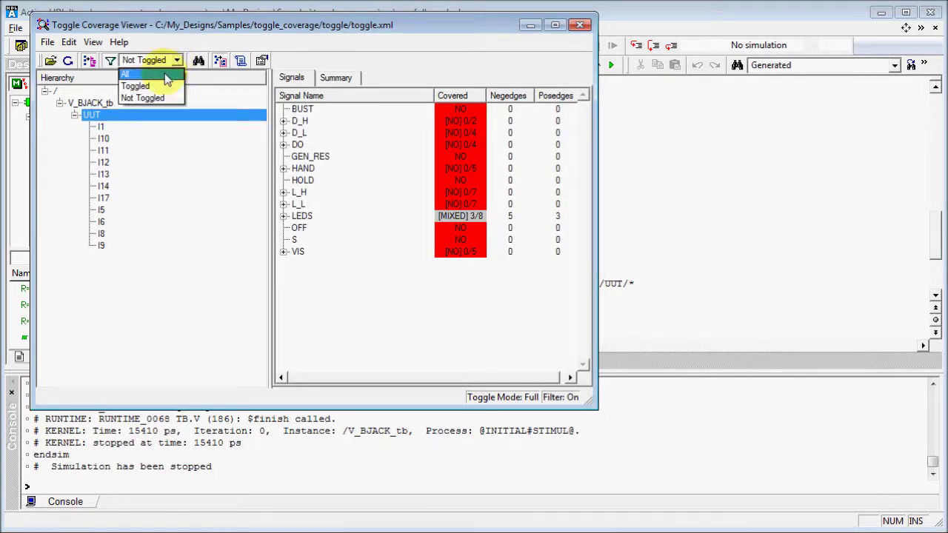
click(165, 75)
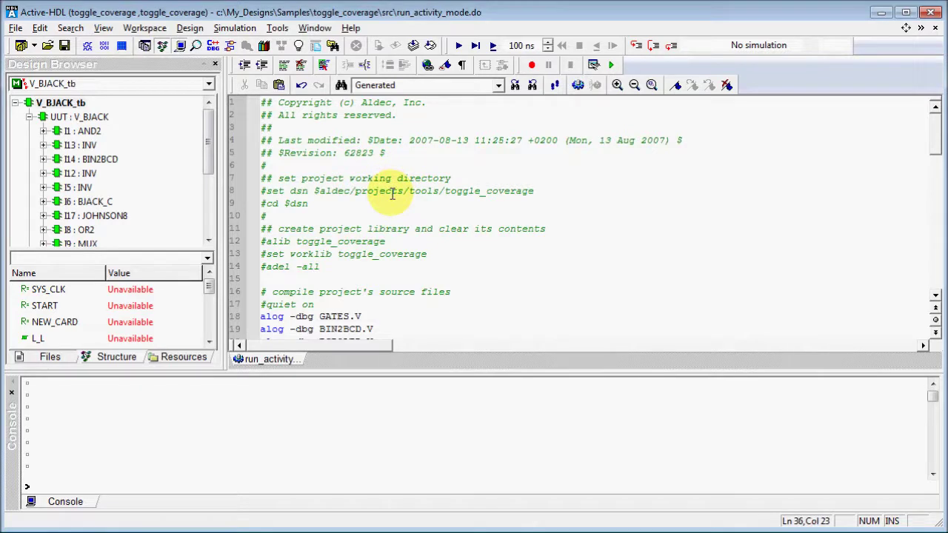
Step: Review run_activity_mode.do, highlighting the -dbg option and the asim command line
scroll(392, 194, down, 2)
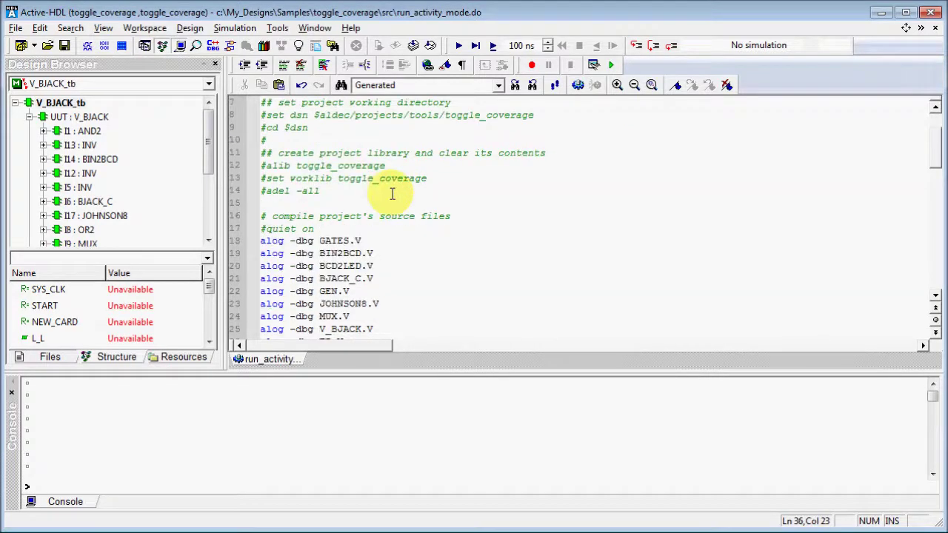
scroll(393, 193, down, 2)
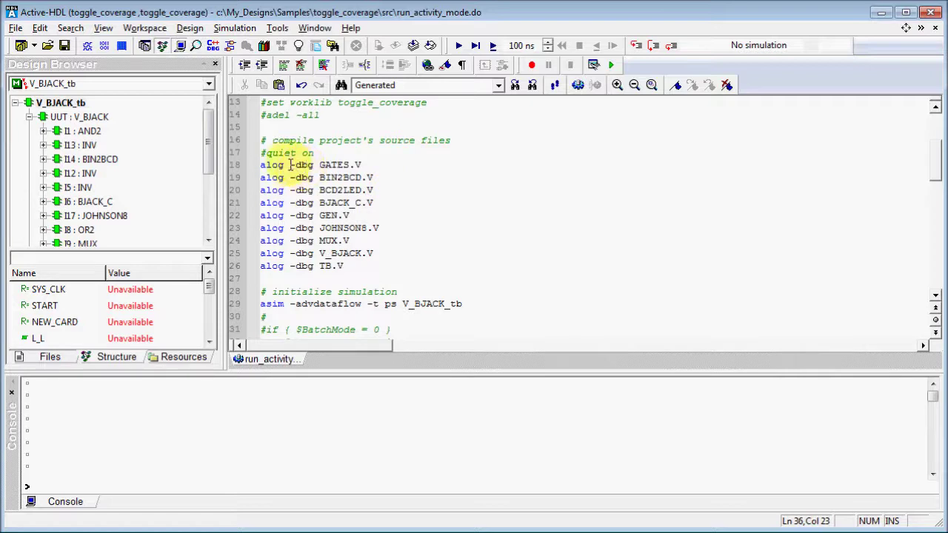
drag(290, 164, 315, 166)
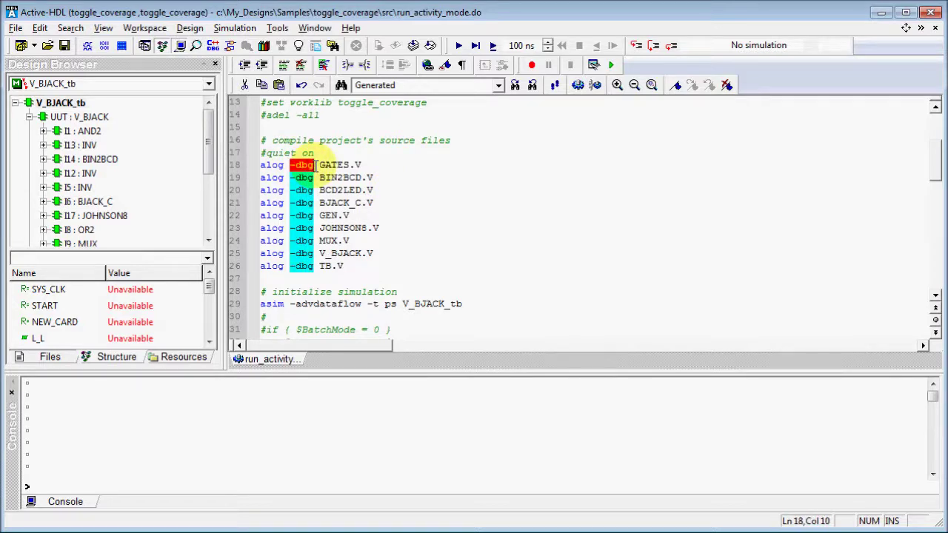
scroll(315, 164, down, 2)
drag(261, 228, 461, 229)
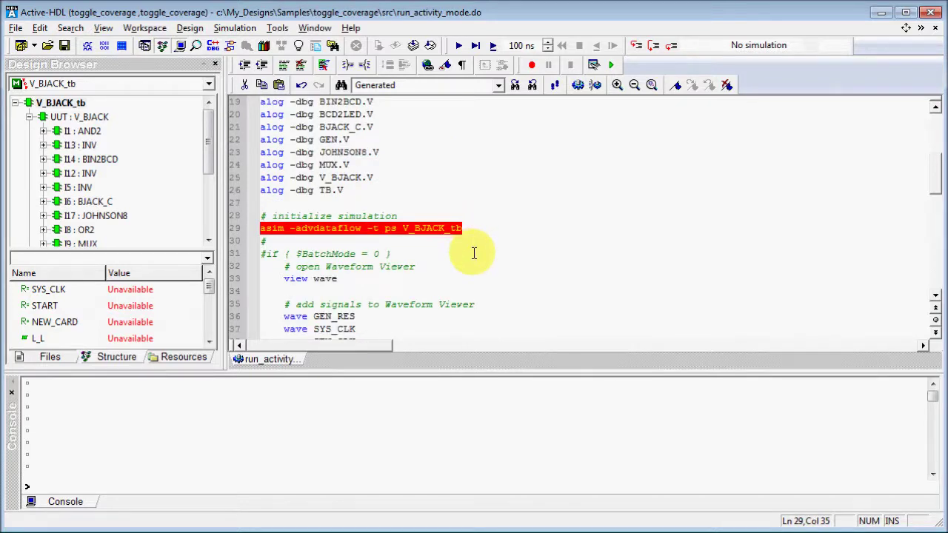
click(471, 254)
Step: Scroll to the end of run_activity_mode.do and execute the macro script
scroll(474, 256, down, 2)
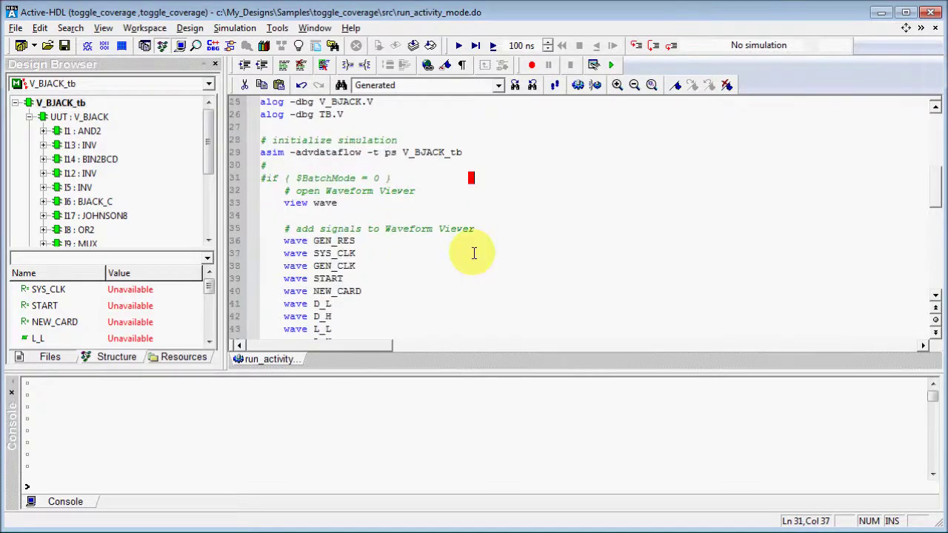
scroll(474, 253, down, 2)
scroll(474, 253, down, 4)
scroll(474, 254, down, 2)
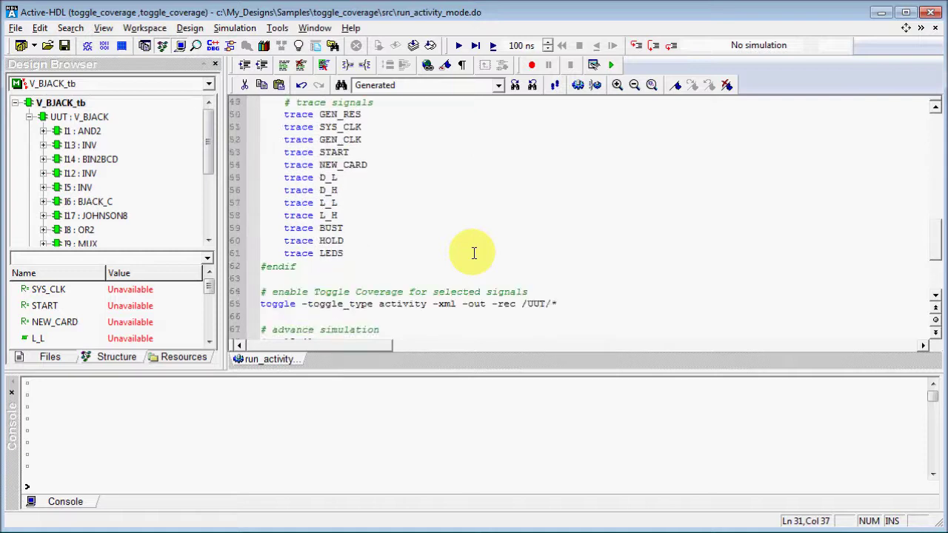
scroll(474, 253, down, 2)
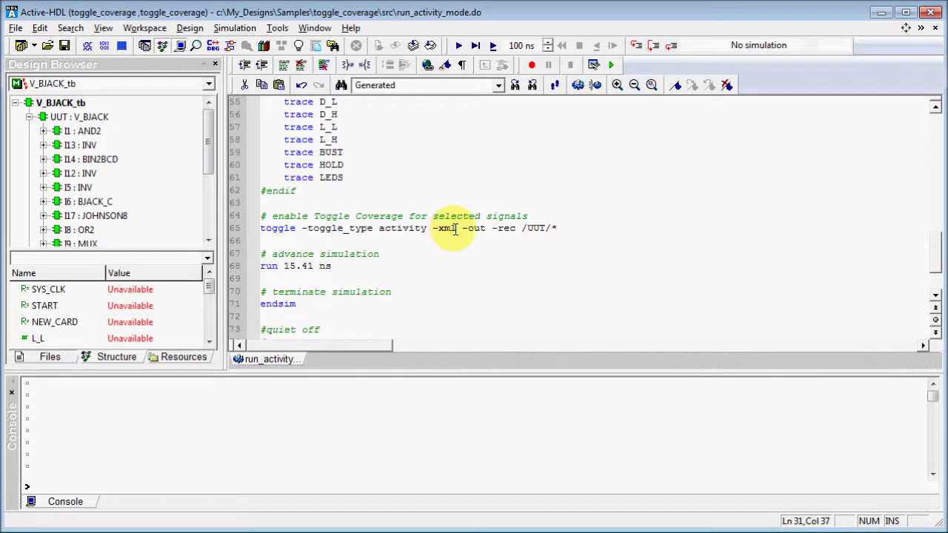
scroll(381, 281, down, 2)
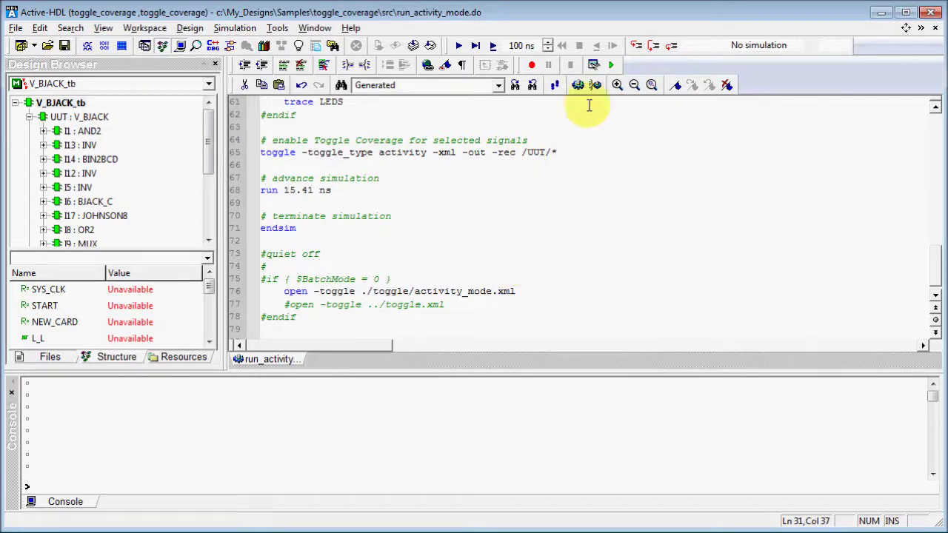
click(585, 87)
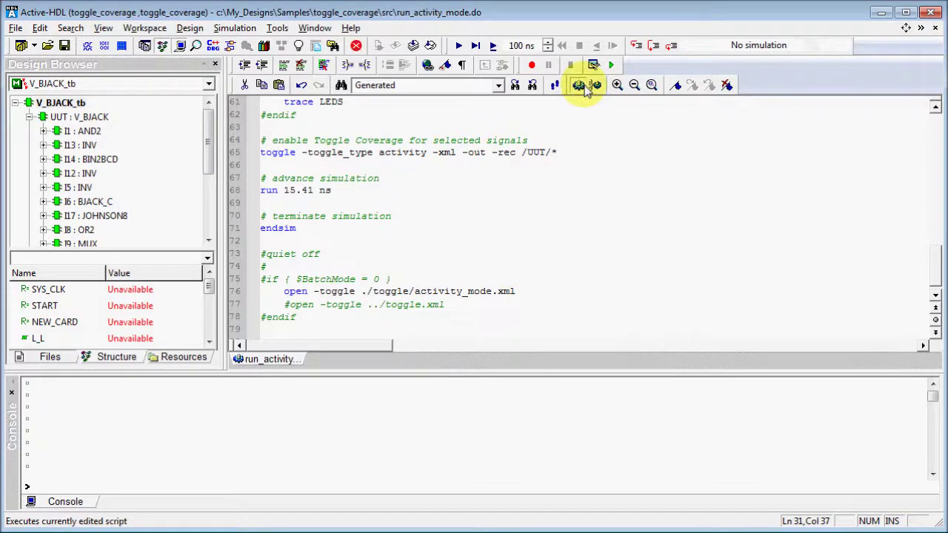